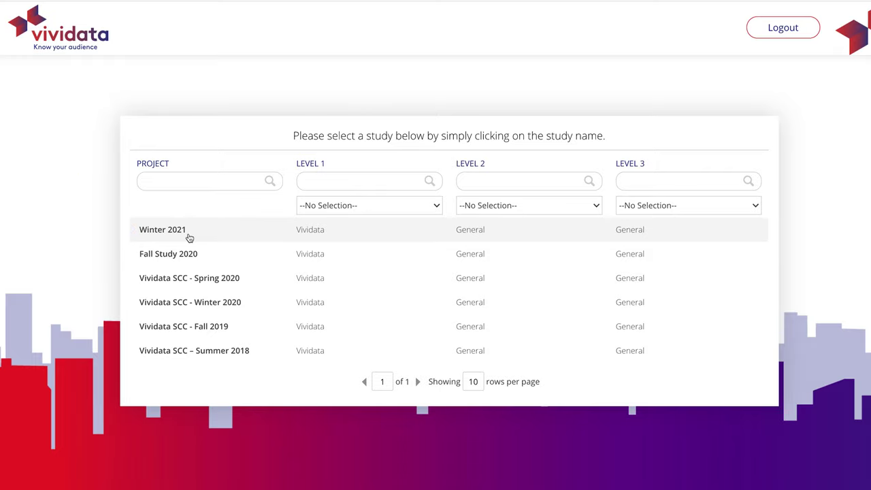
Open the Winter 2021 study's cross table, which starts with 14+ as both row and column.
click(189, 235)
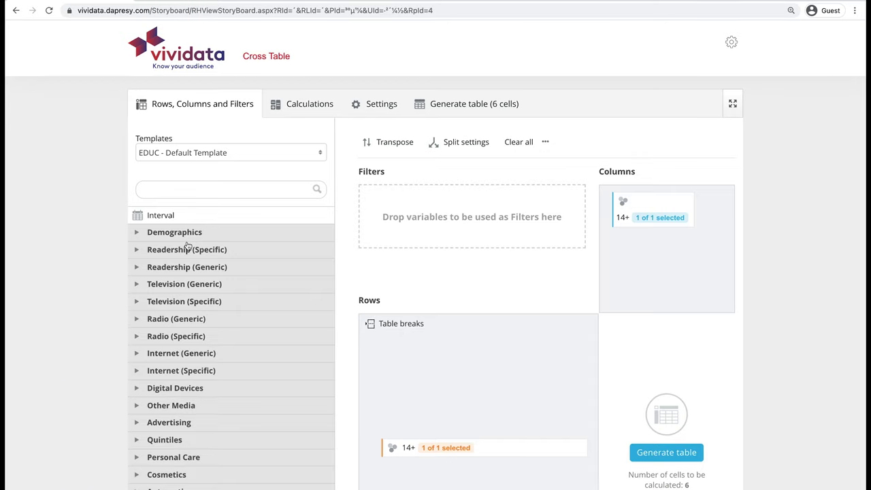
Expand Demographics and view Generation's six answers, from Non-User through Pre-Boomers.
click(188, 238)
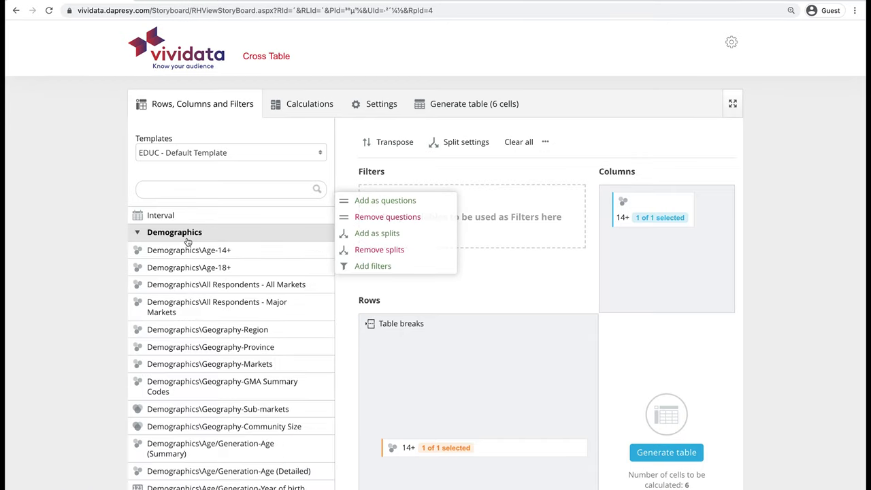
scroll(196, 320, down, 3)
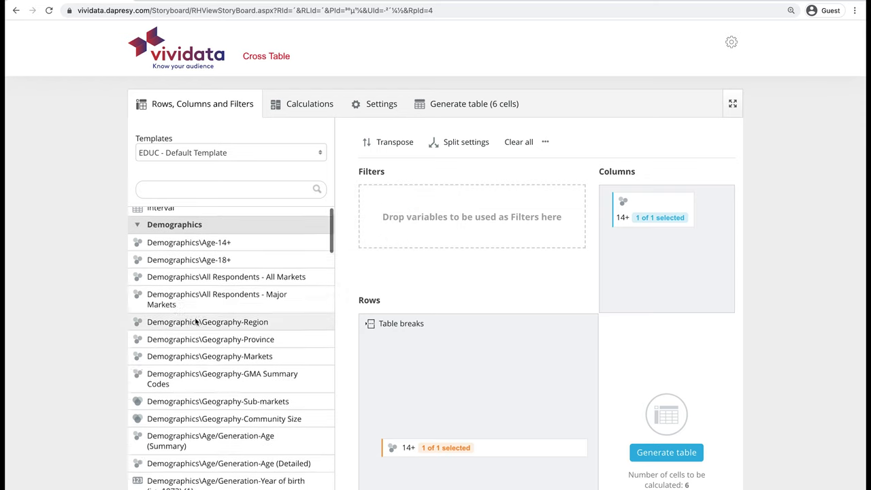
scroll(196, 321, down, 5)
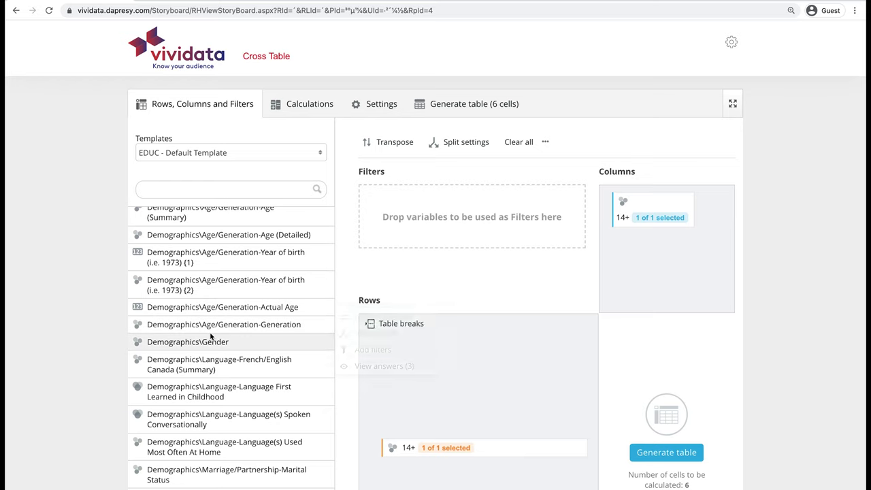
mouse_move(211, 335)
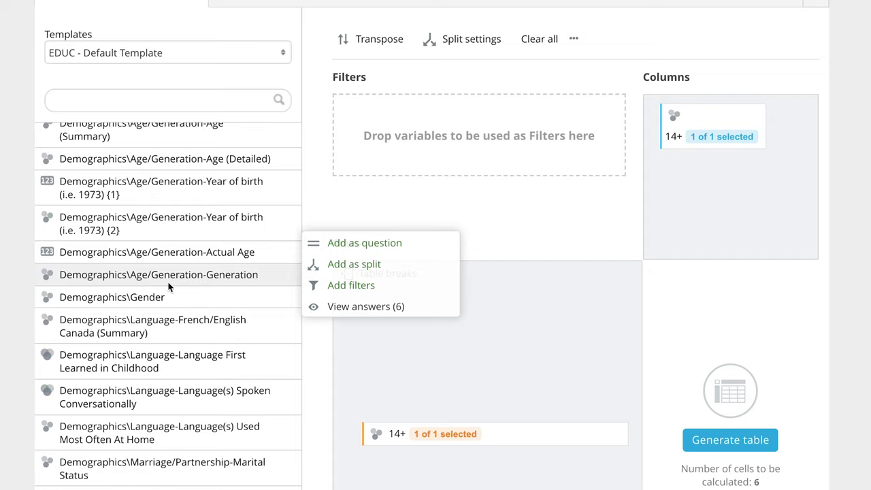
click(335, 308)
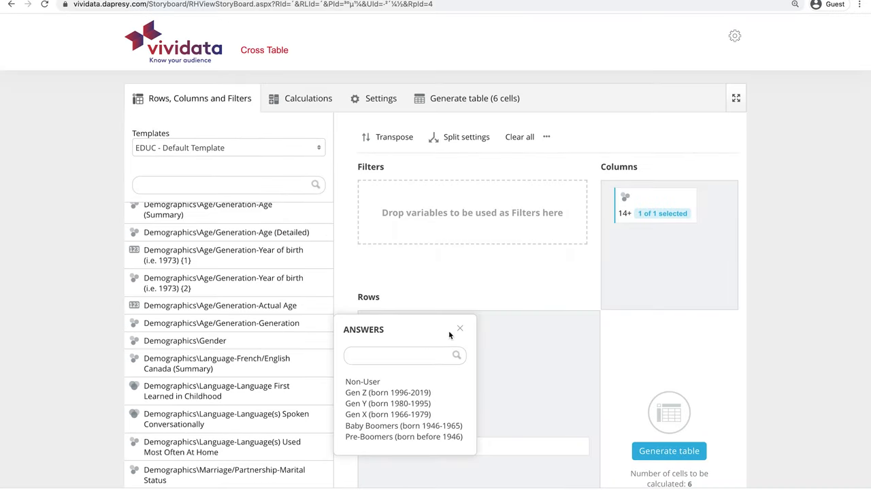
Place Age/Generation-Generation in the Columns beside 14+, raising the table to 42 cells.
click(461, 330)
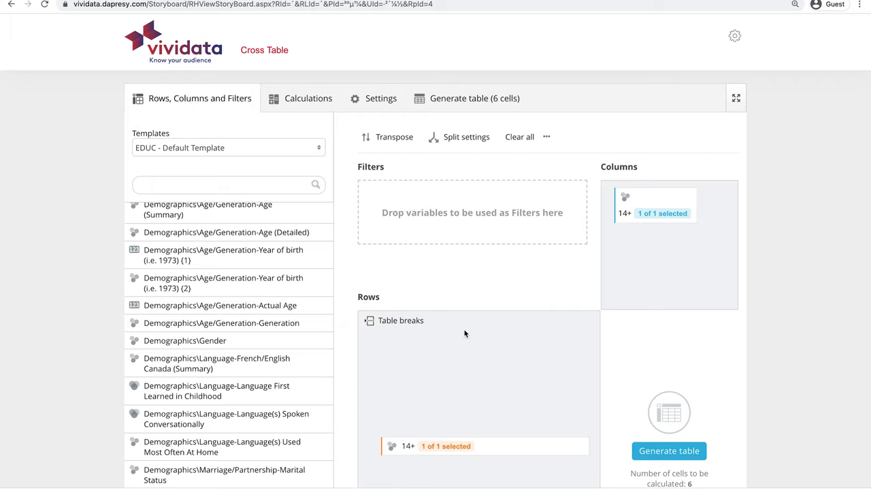
click(311, 329)
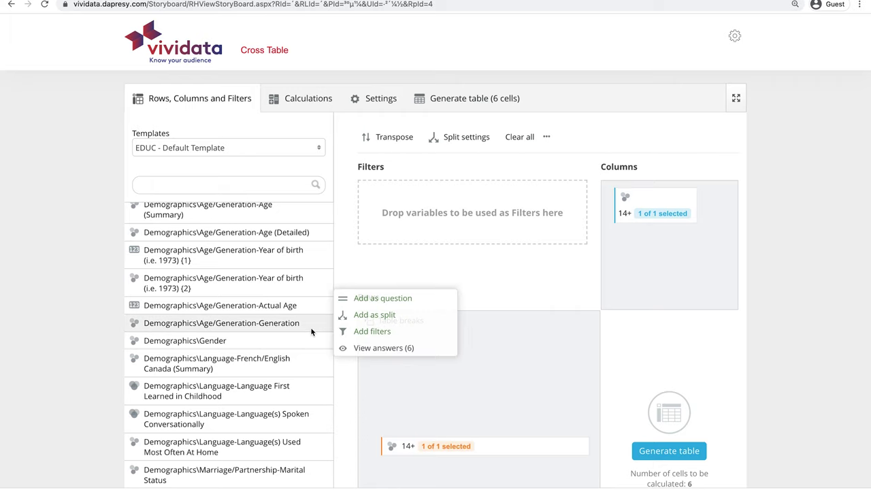
click(407, 323)
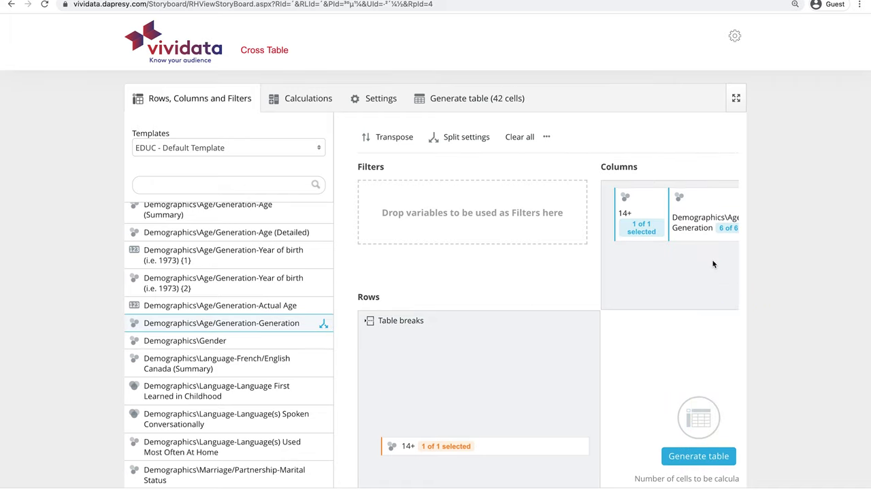
scroll(712, 263, right, 2)
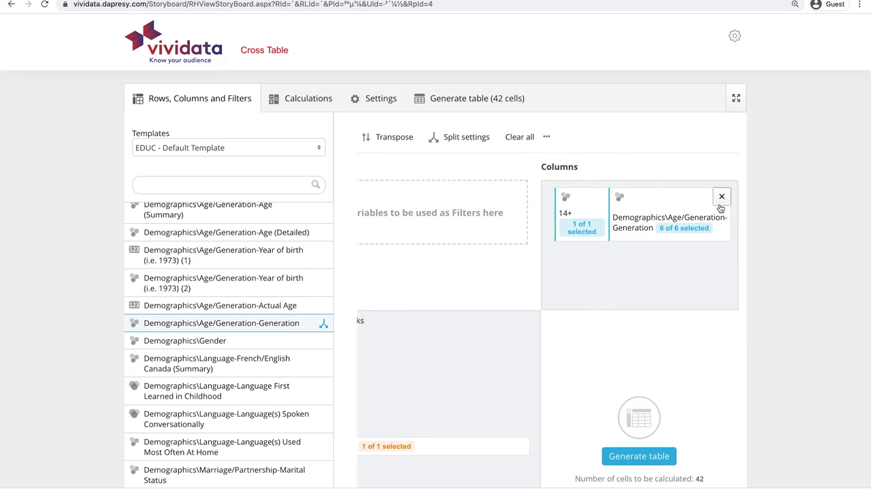
click(720, 197)
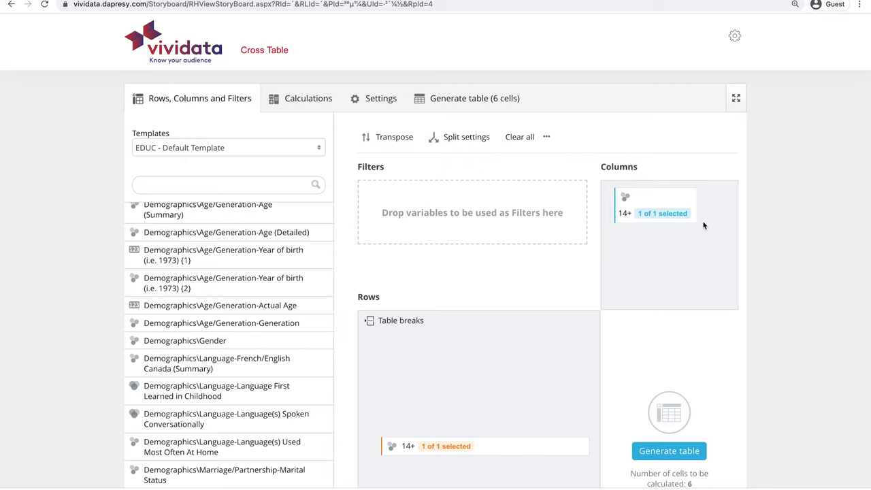
click(276, 333)
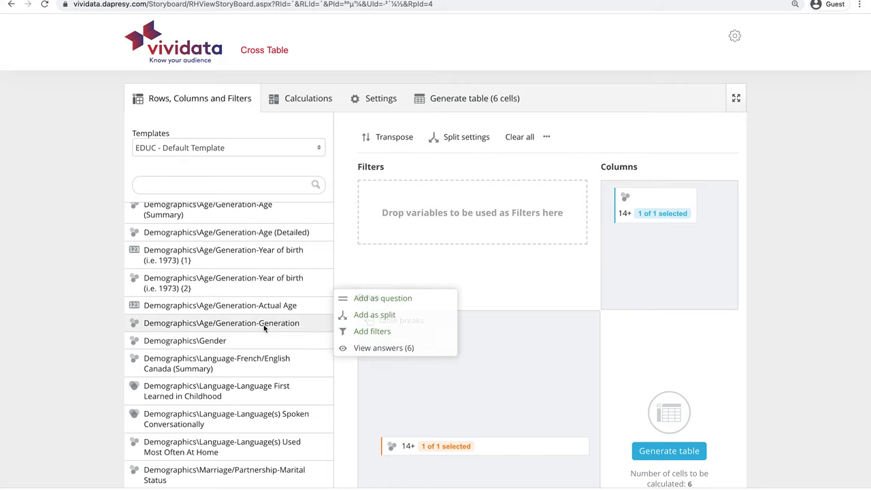
drag(276, 323, 686, 213)
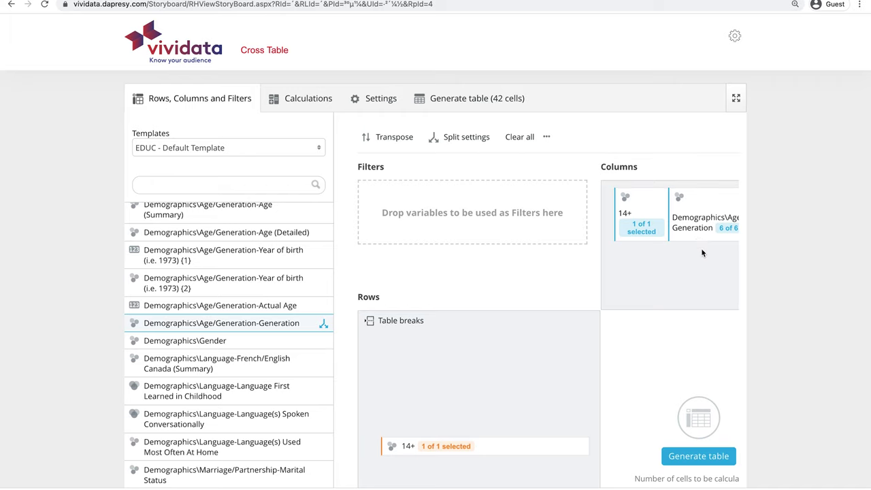
scroll(700, 248, right, 2)
scroll(702, 253, right, 1)
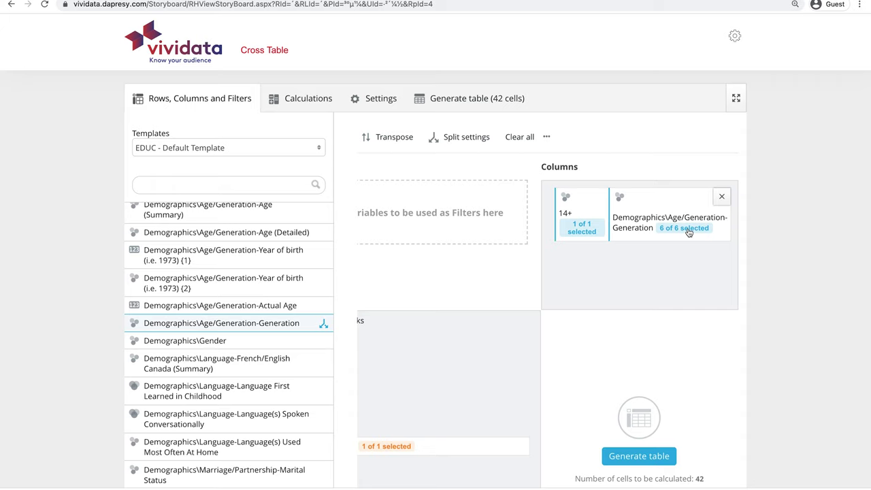
Narrow the Generation column split to Gen Y (born 1980-1995) only, leaving 12 cells.
click(683, 228)
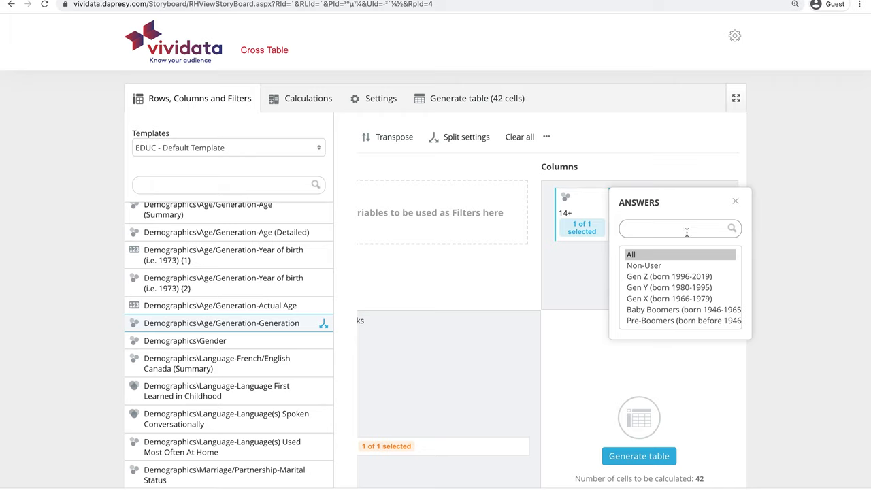
click(673, 278)
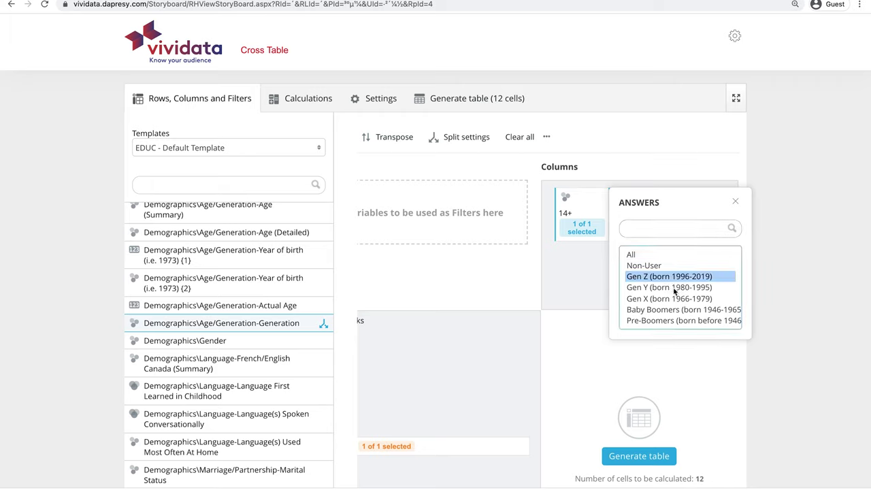
ctrl+click(674, 288)
ctrl+click(675, 300)
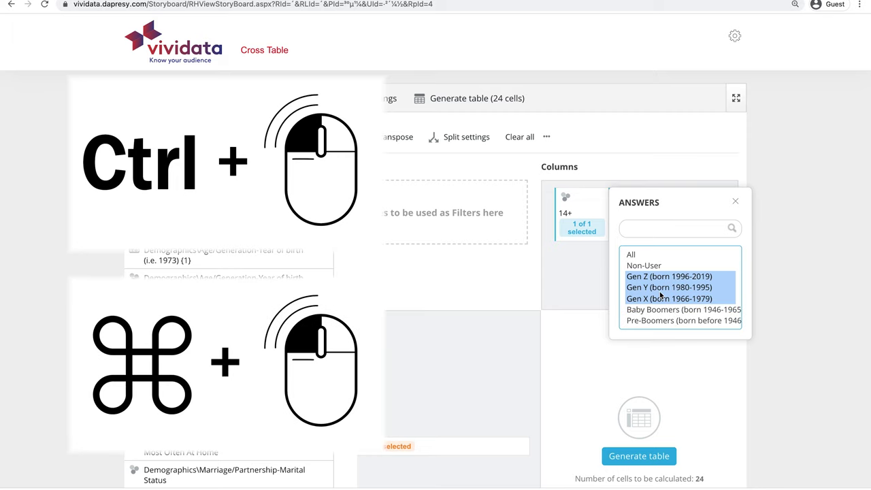
ctrl+click(661, 300)
ctrl+click(645, 278)
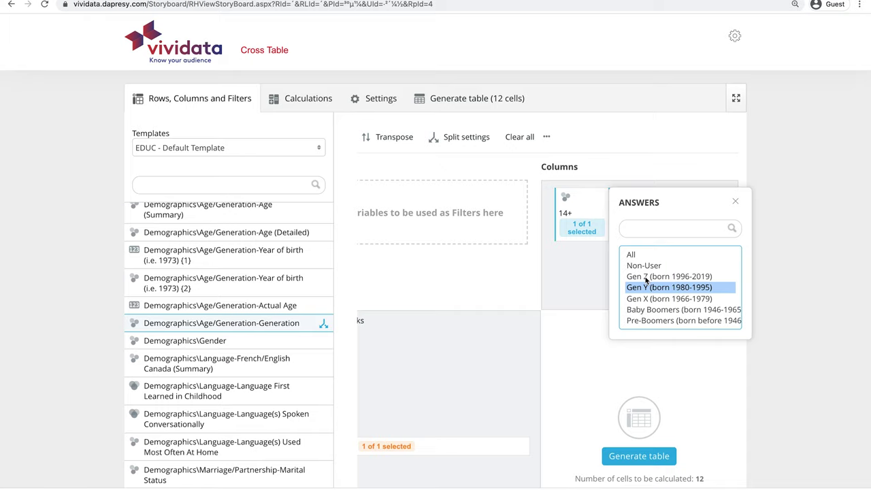
click(739, 203)
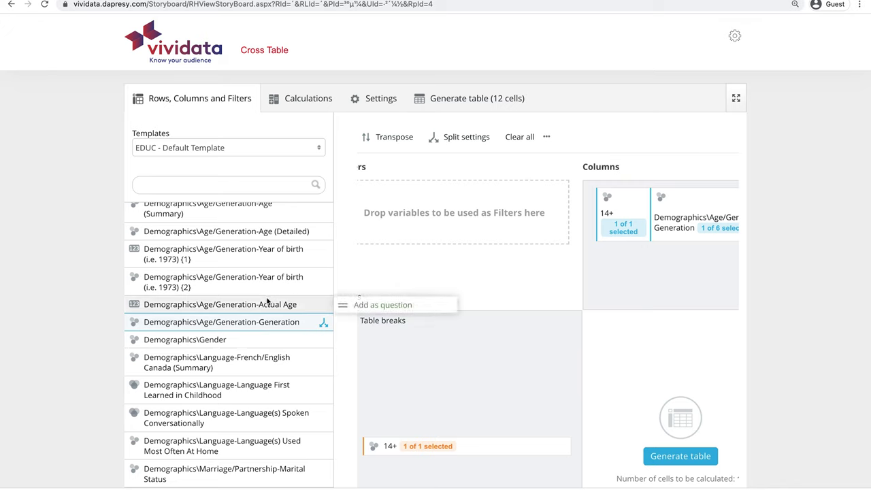
Add Geography-Sub-markets as a column split restricted to City of Toronto, giving 18 cells.
scroll(267, 301, up, 2)
scroll(267, 301, up, 3)
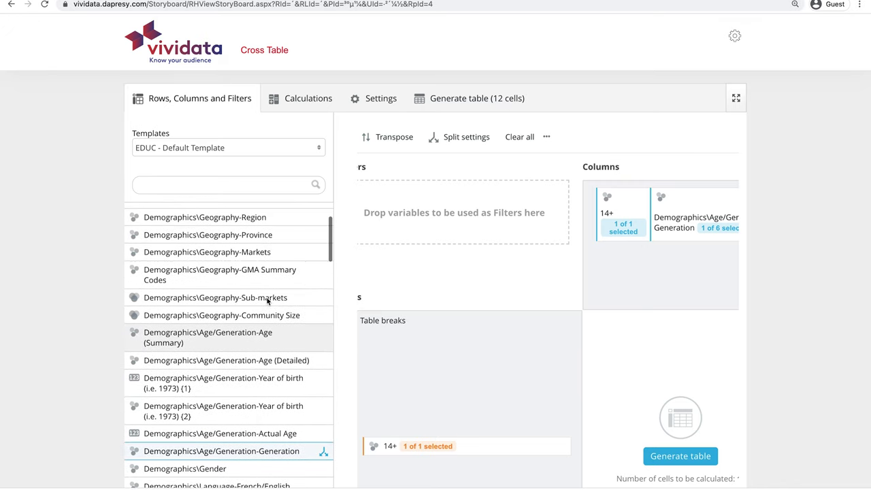
mouse_move(267, 301)
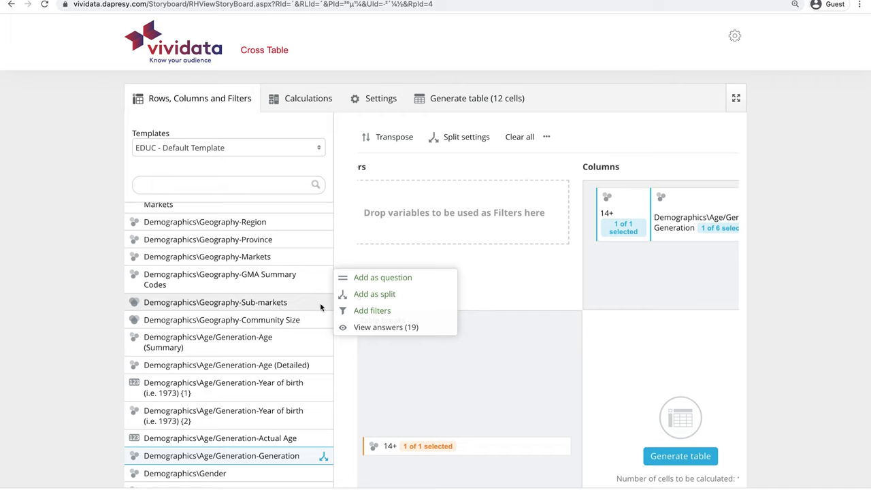
click(402, 303)
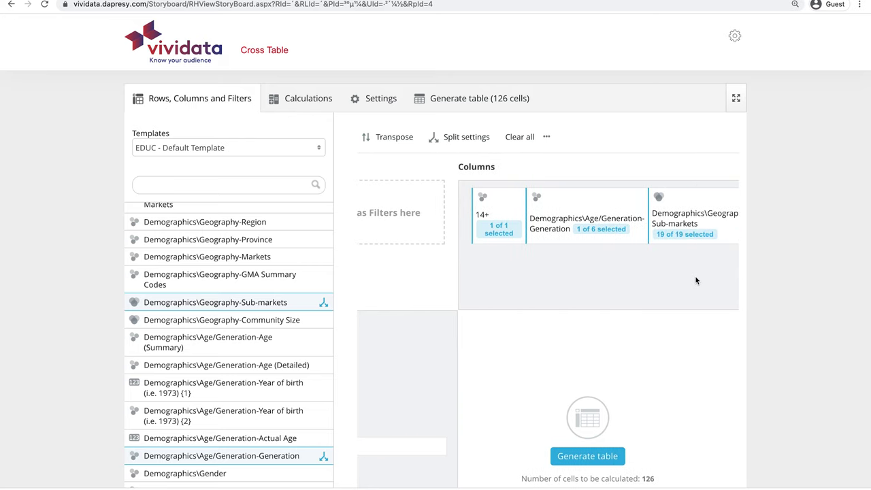
click(684, 236)
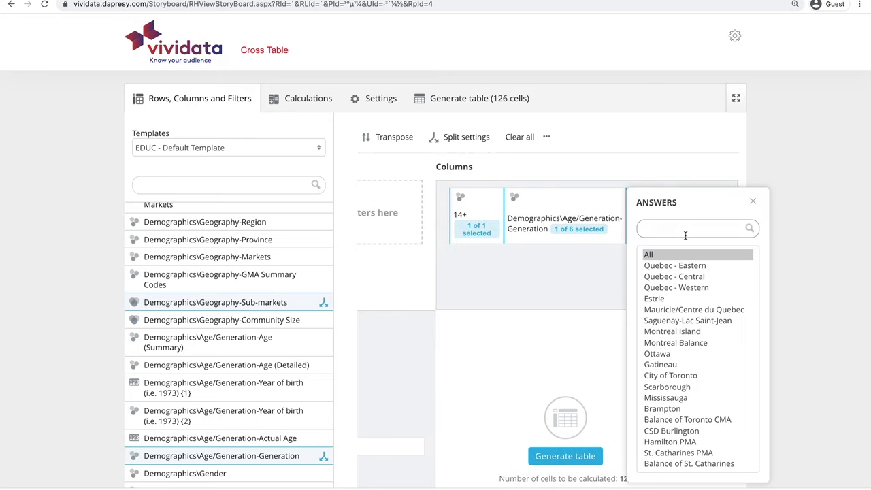
click(696, 378)
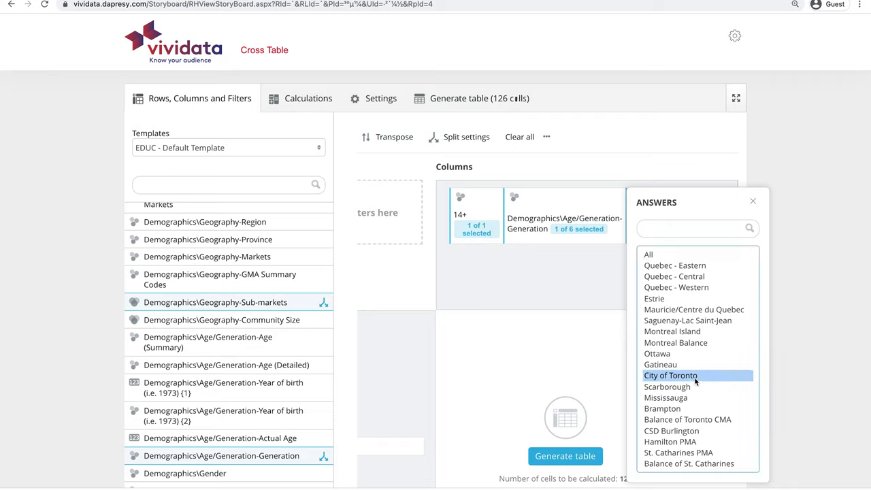
click(753, 201)
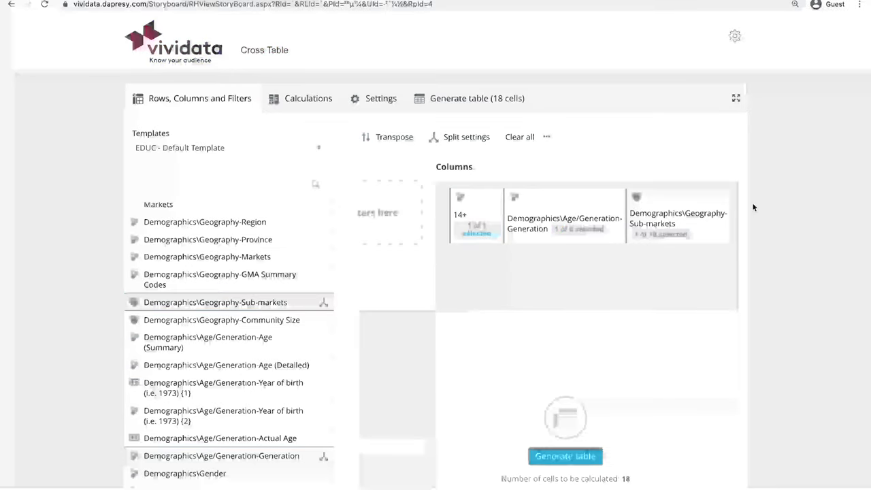
Switch on Nest variable splits in Split settings, cutting the table to 6 cells.
click(466, 137)
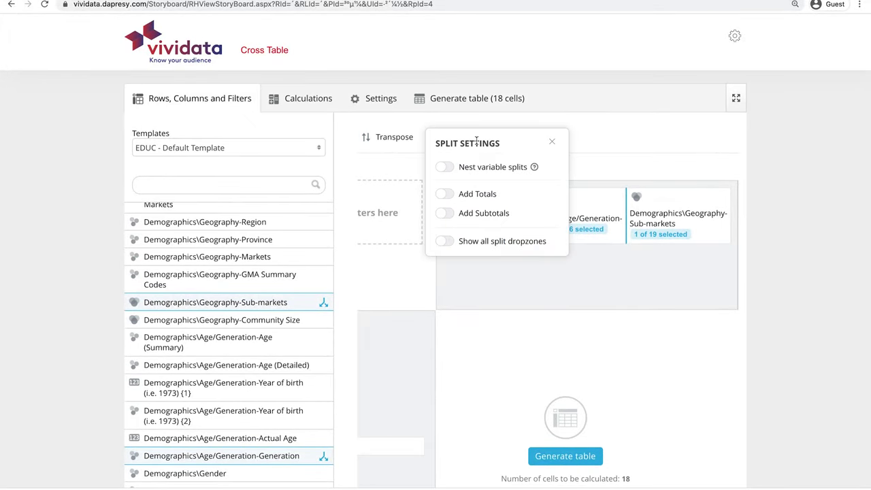
click(445, 167)
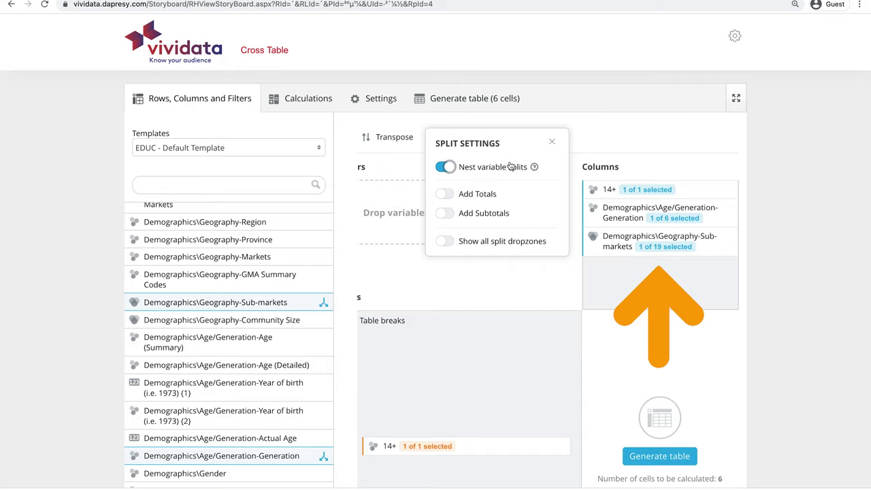
click(551, 141)
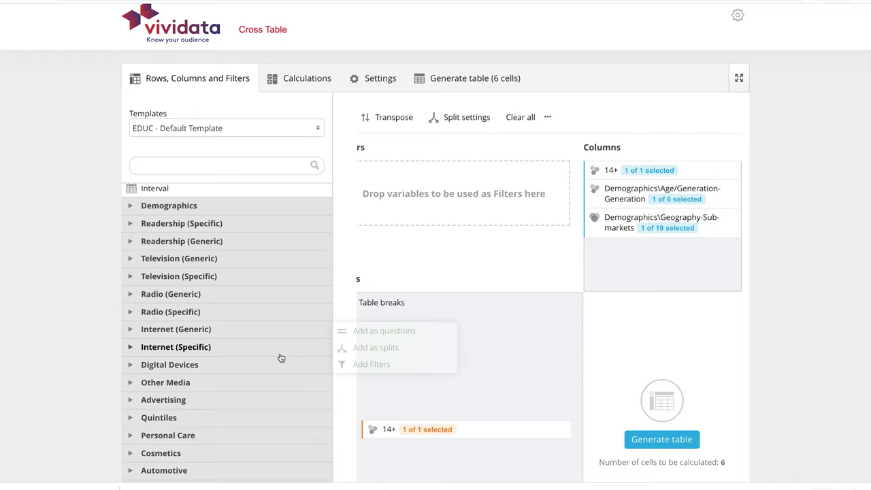
Add Digital Devices' Mobile Phone-Brands Personally-Have as the row question, making 38 cells.
scroll(281, 357, down, 5)
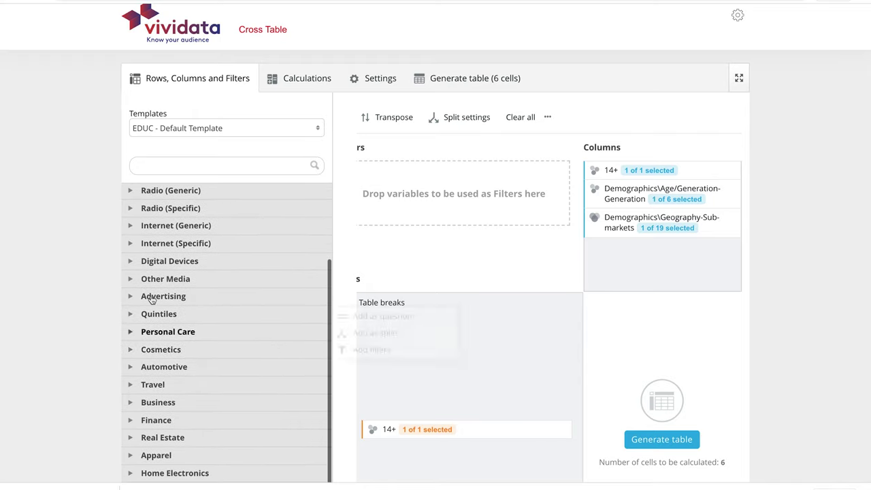
click(132, 261)
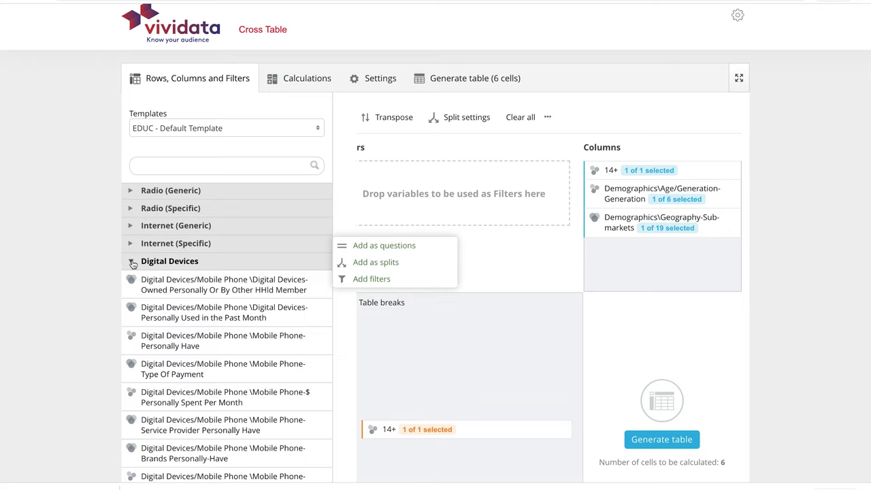
scroll(140, 293, down, 4)
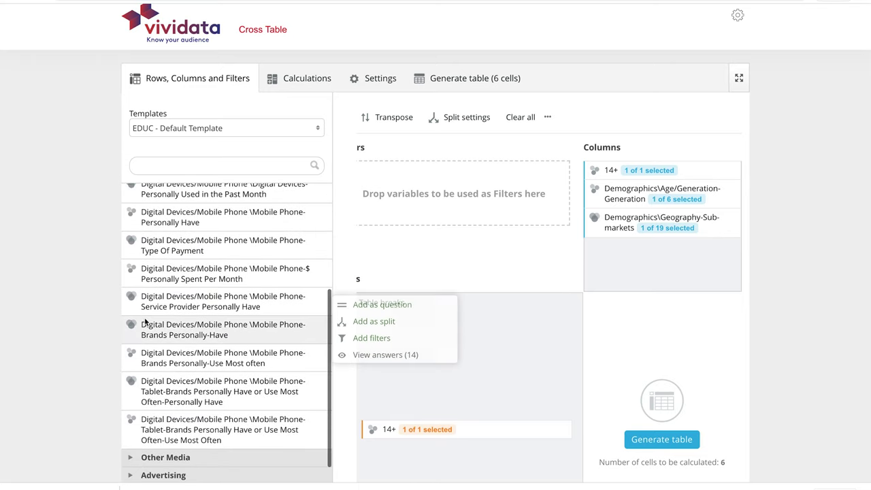
scroll(145, 321, down, 1)
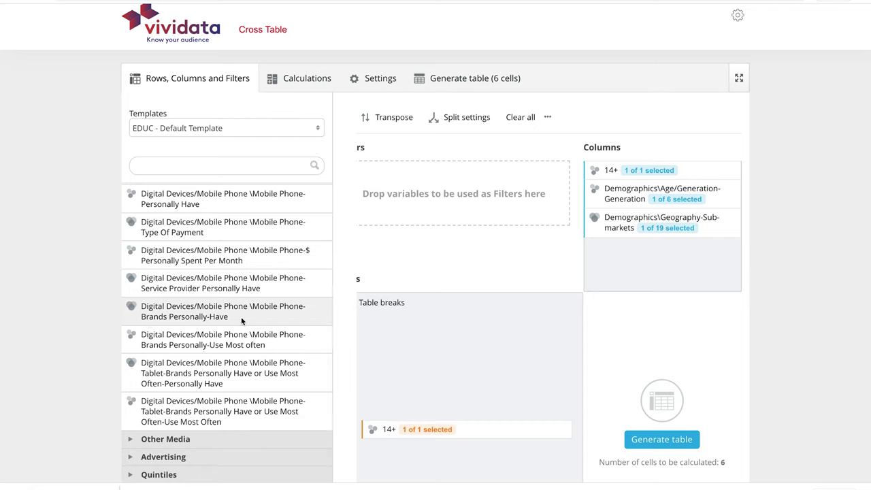
mouse_move(273, 320)
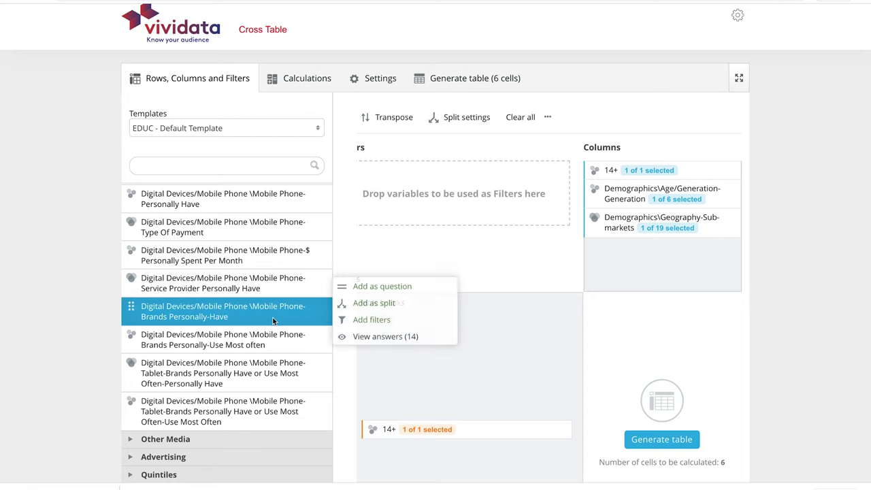
click(423, 291)
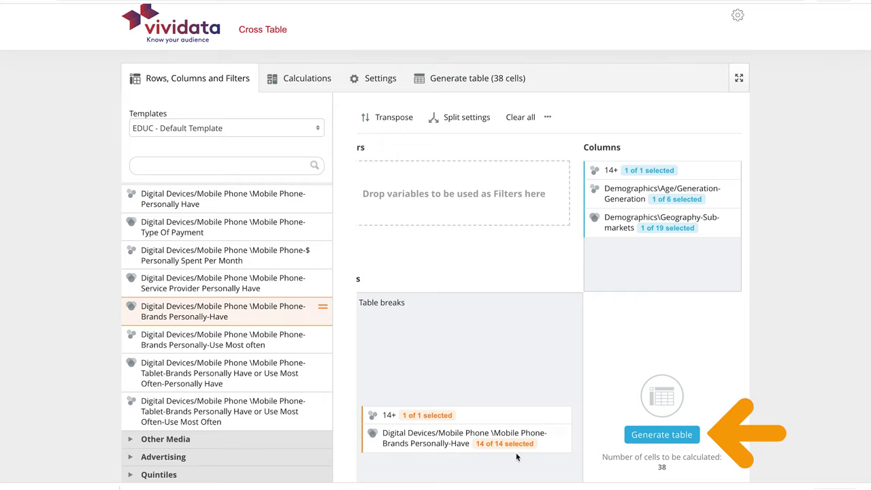
Generate the 38-cell table showing 315 Apple iPhone owners (47.3%) among 767 respondents.
click(643, 436)
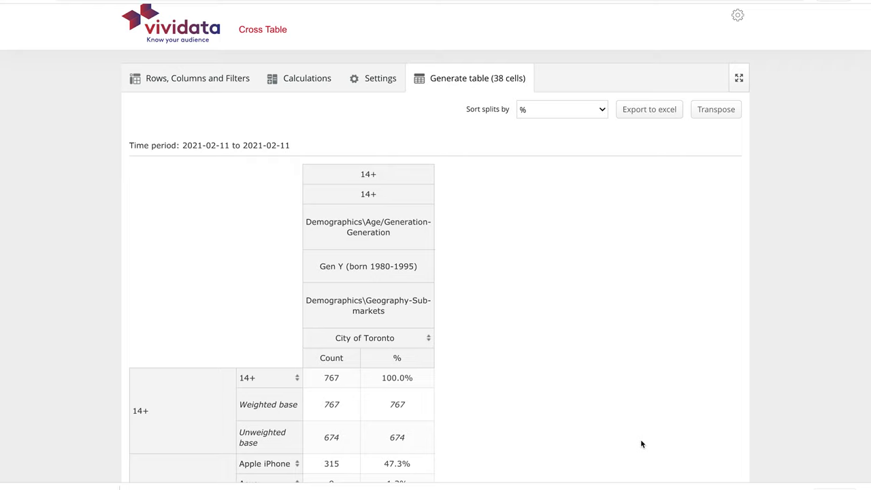
scroll(641, 440, down, 2)
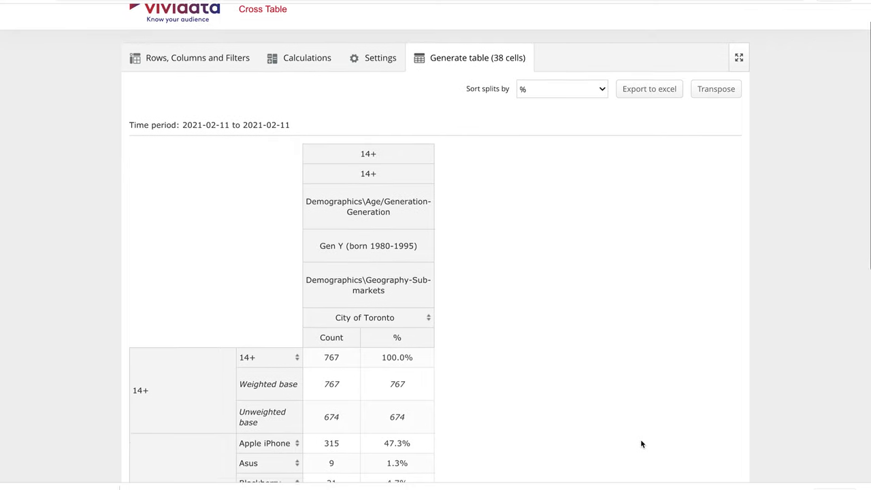
scroll(640, 444, down, 3)
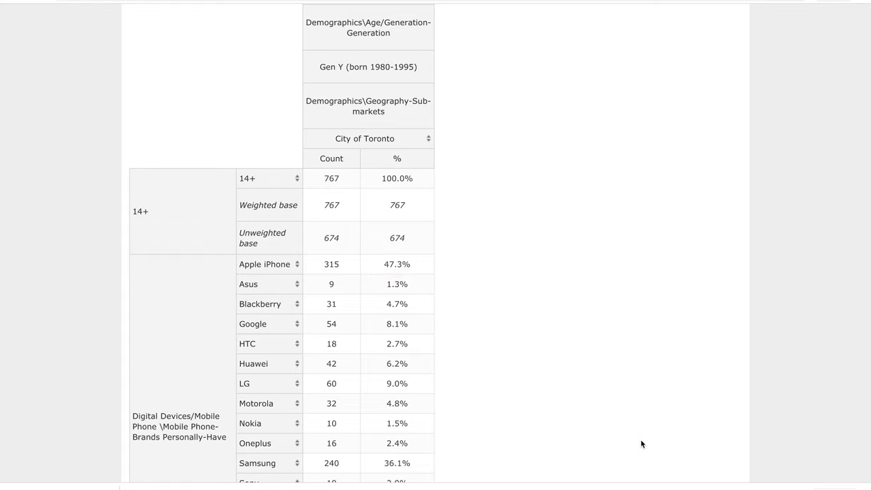
Export the cross table to Excel and return to the Rows, Columns and Filters builder.
scroll(640, 444, up, 3)
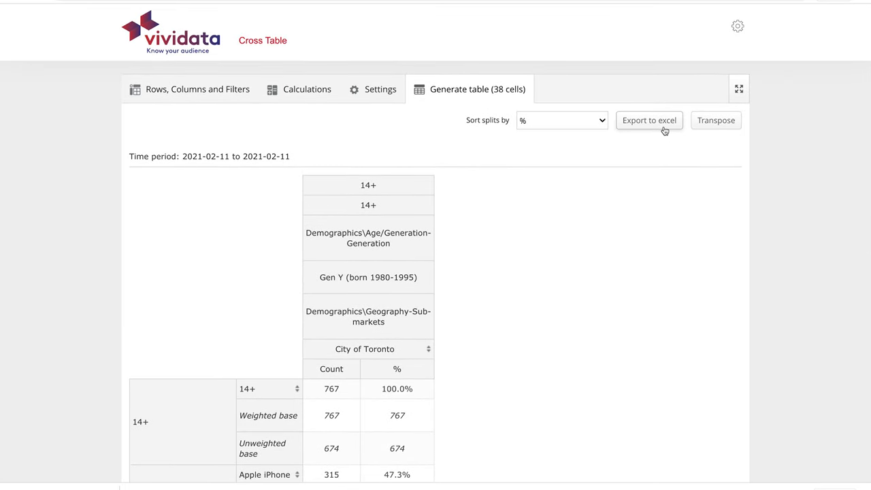
click(665, 130)
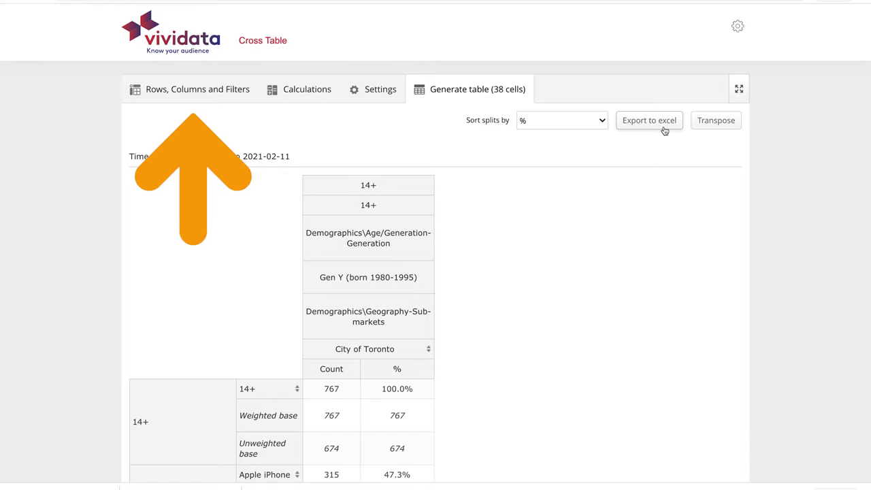
click(210, 96)
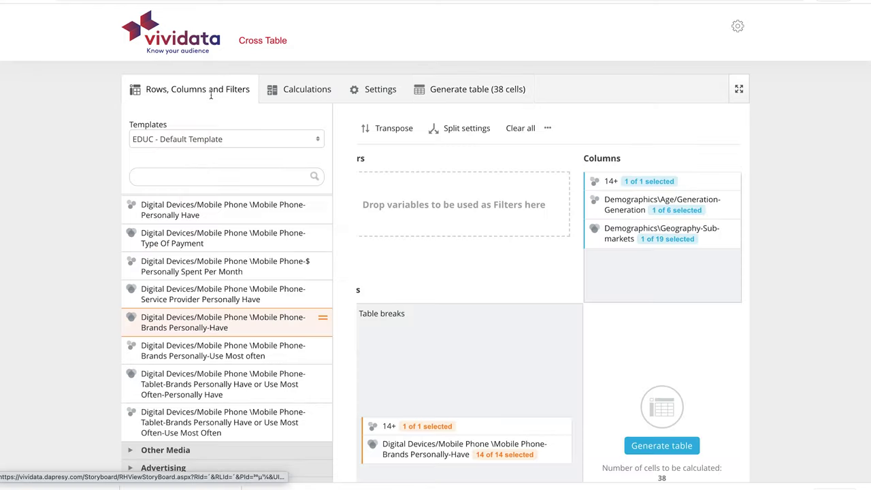